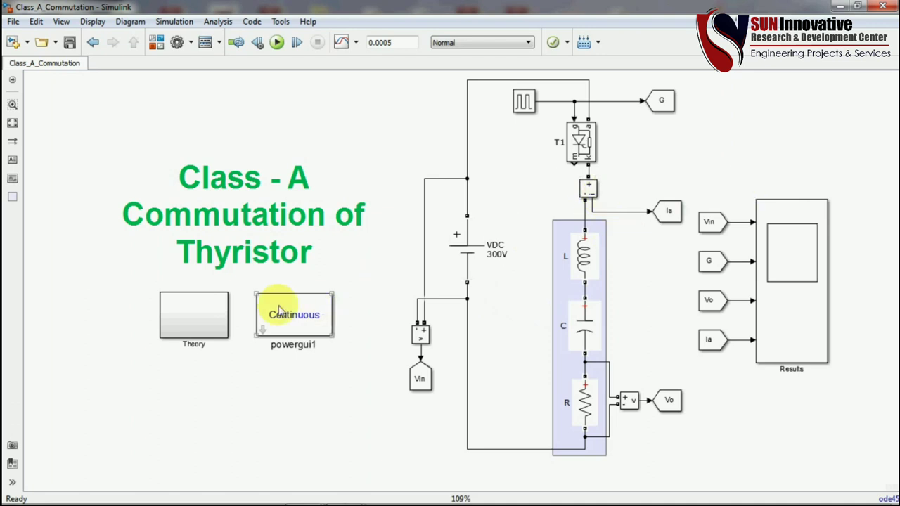
Open the Theory subsystem to review its circuit diagrams and waveforms, and return to the top-level model.
{"action": "double_click", "coordinate": [215, 317]}
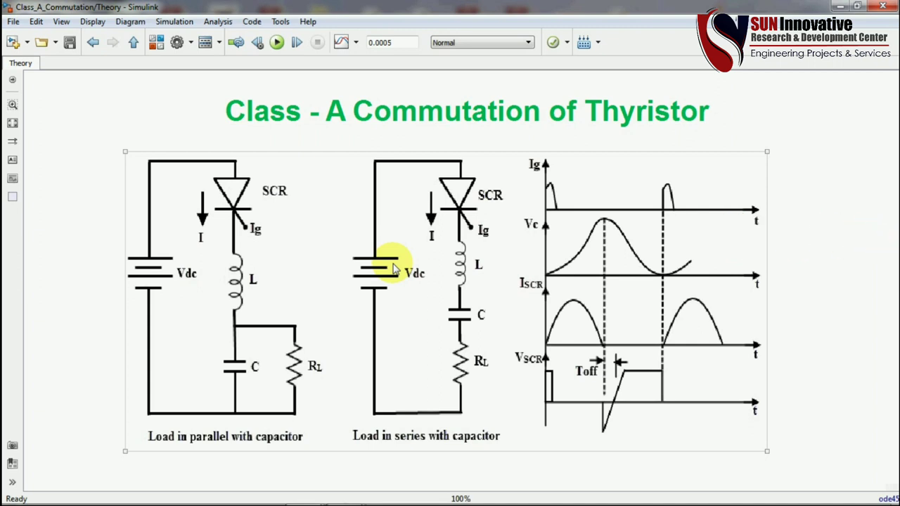
{"action": "left_click", "coordinate": [133, 42]}
{"action": "left_click", "coordinate": [312, 110]}
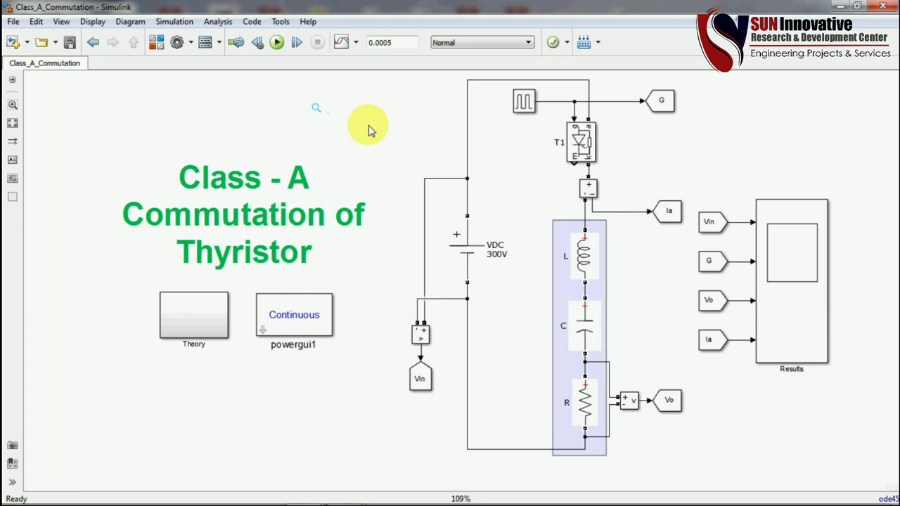
Examine the DC source, thyristor T1, RLC load branch and current measurement block in the circuit.
{"action": "left_click", "coordinate": [473, 258]}
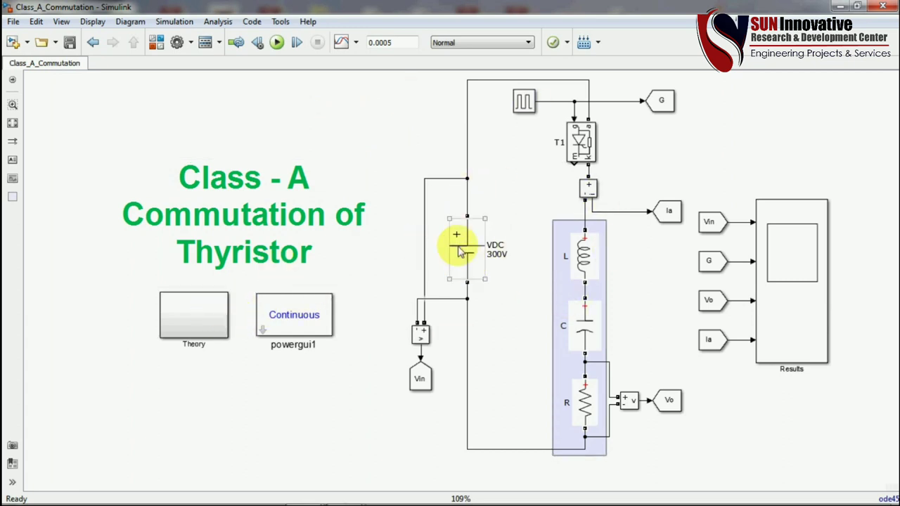
{"action": "left_click", "coordinate": [580, 140]}
{"action": "left_click", "coordinate": [601, 276]}
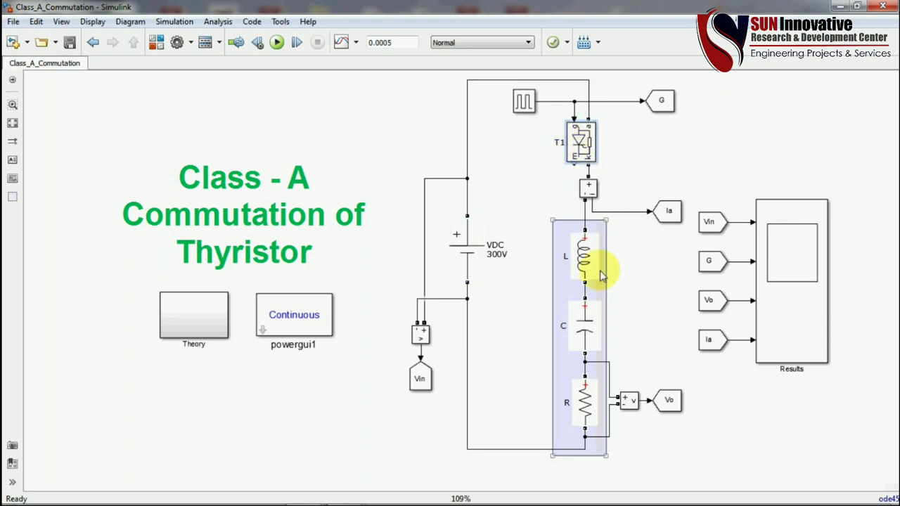
{"action": "left_click", "coordinate": [589, 393]}
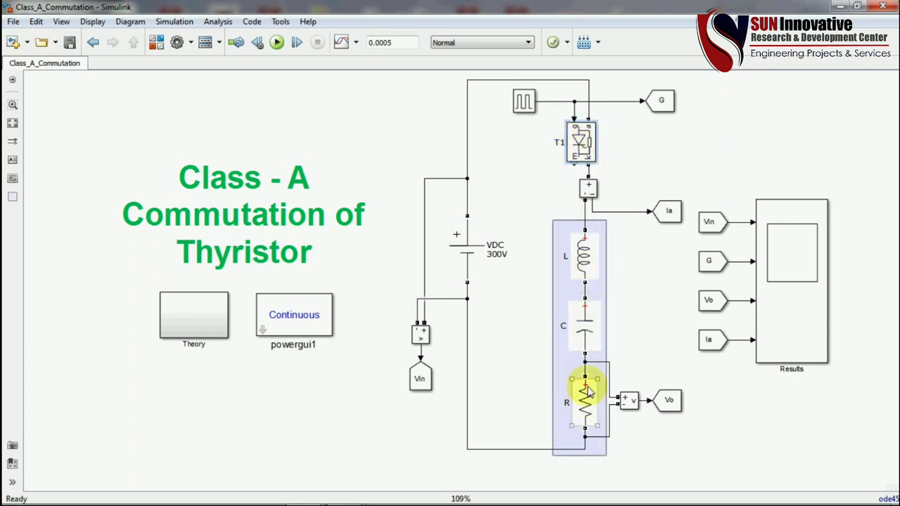
{"action": "left_click", "coordinate": [604, 241]}
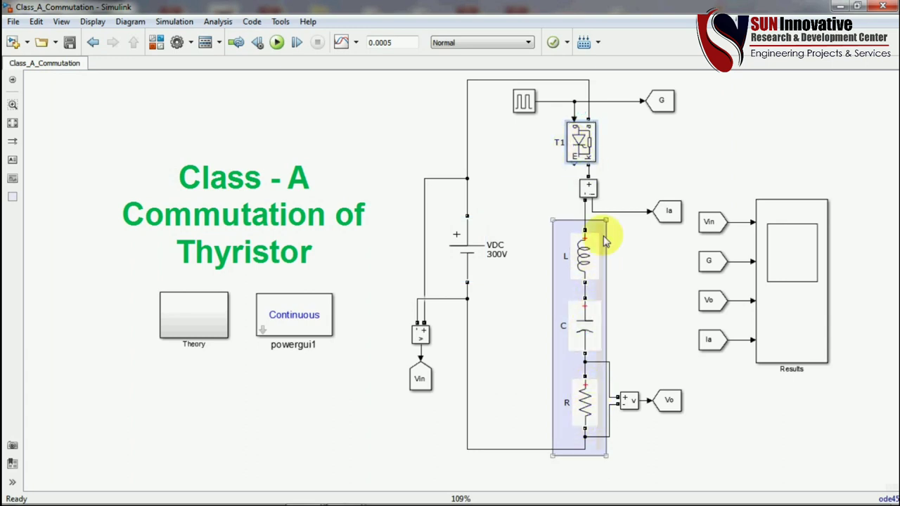
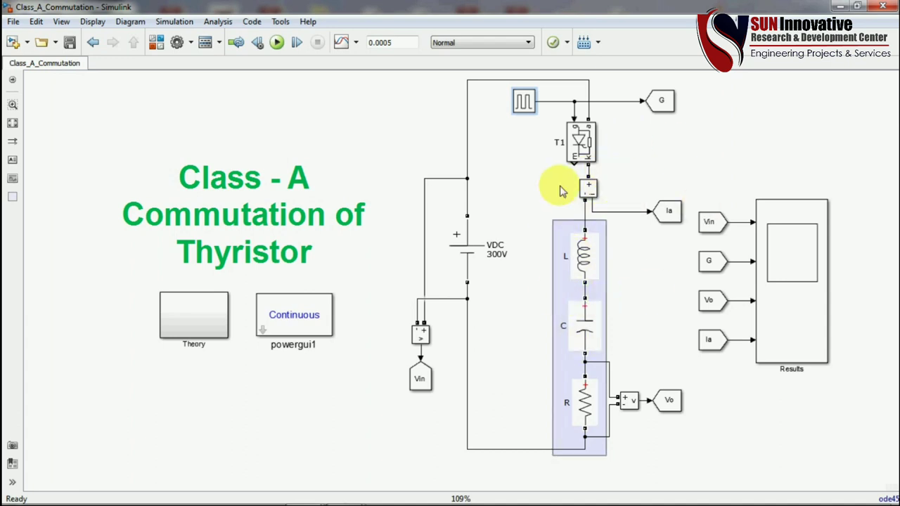
{"action": "left_click", "coordinate": [592, 190]}
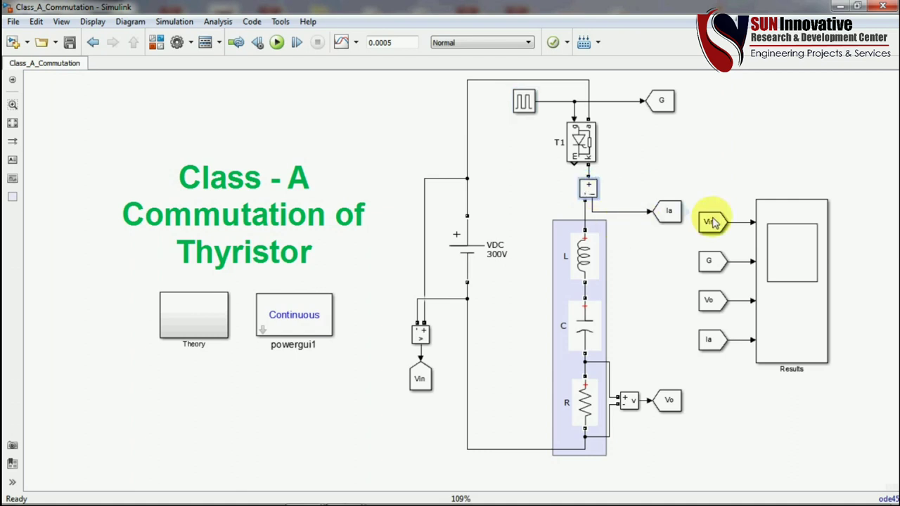
Check the amplitude parameter of the VDC source block and close its parameters.
{"action": "left_click", "coordinate": [480, 262]}
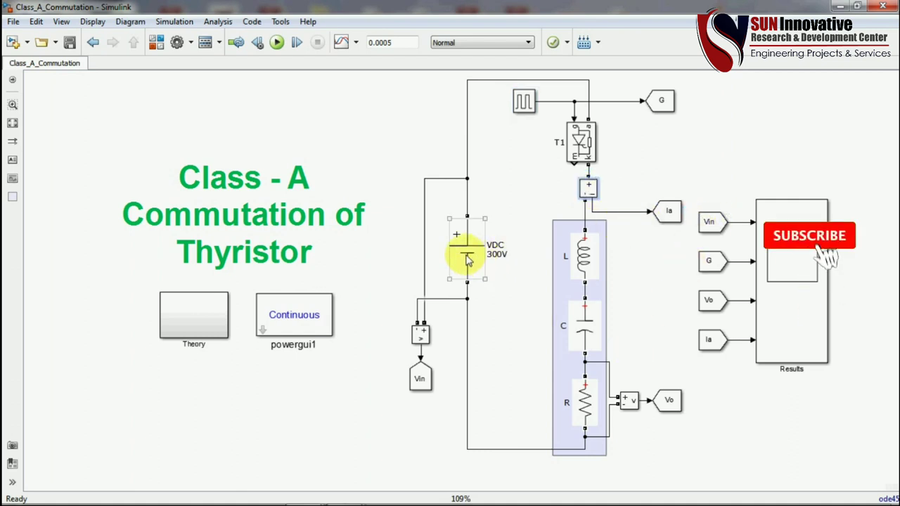
{"action": "left_click", "coordinate": [492, 255]}
{"action": "left_click", "coordinate": [449, 235]}
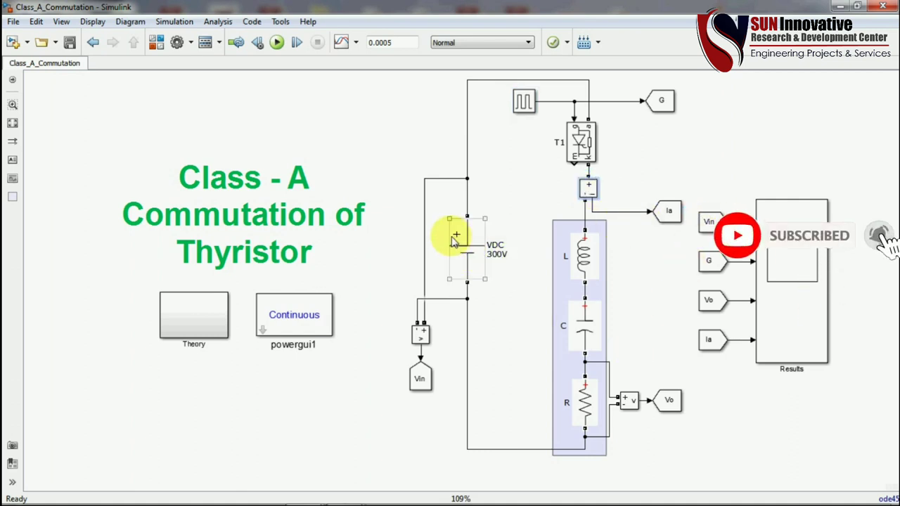
{"action": "double_click", "coordinate": [450, 234]}
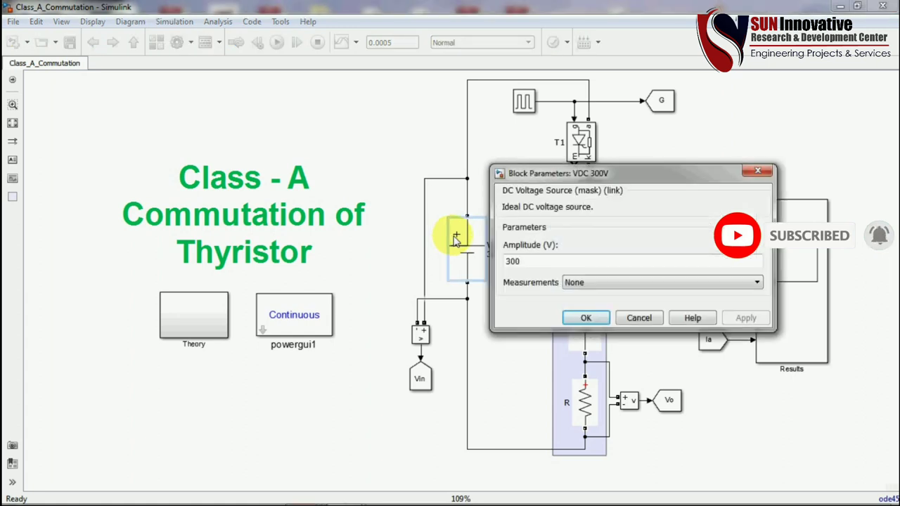
{"action": "left_click", "coordinate": [581, 318]}
Check the inductance value in the parameters of inductor block L and close them.
{"action": "left_click", "coordinate": [588, 255]}
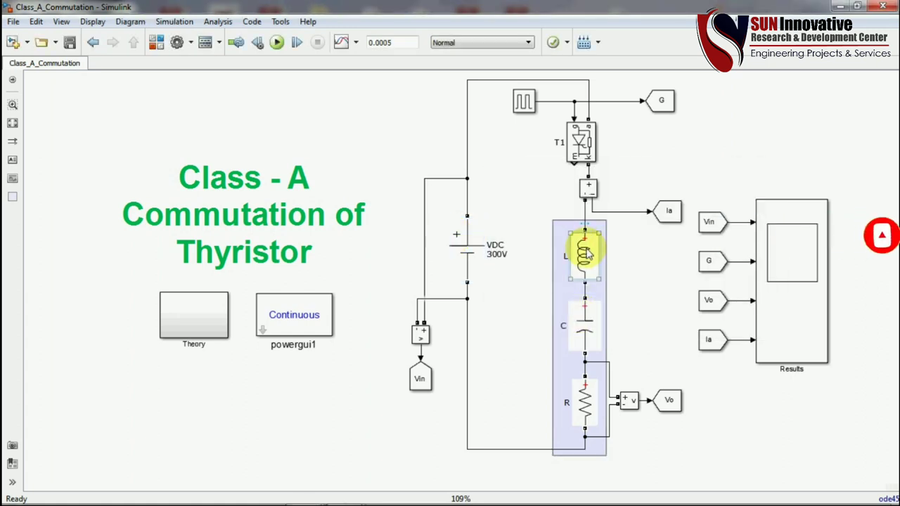
{"action": "double_click", "coordinate": [588, 254]}
{"action": "double_click", "coordinate": [661, 284]}
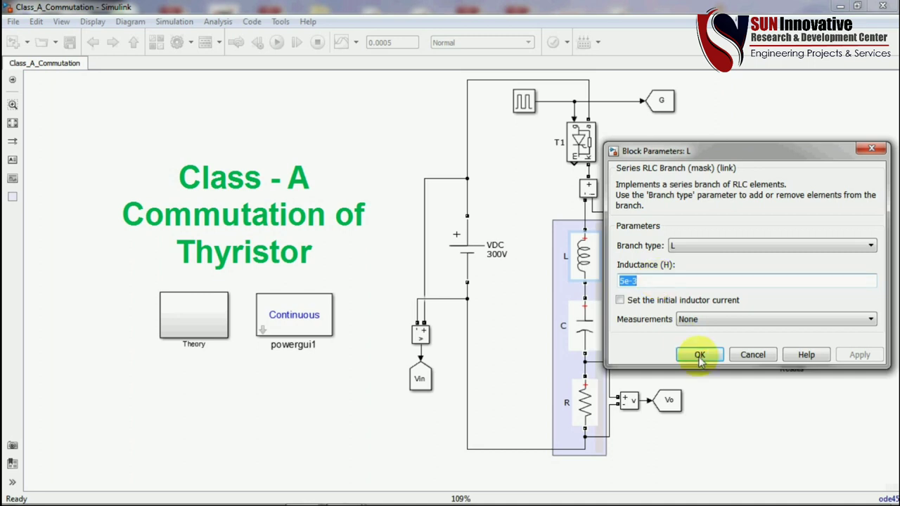
{"action": "left_click", "coordinate": [700, 354]}
Check the capacitance value in the parameters of capacitor block C and close them.
{"action": "left_click", "coordinate": [587, 316]}
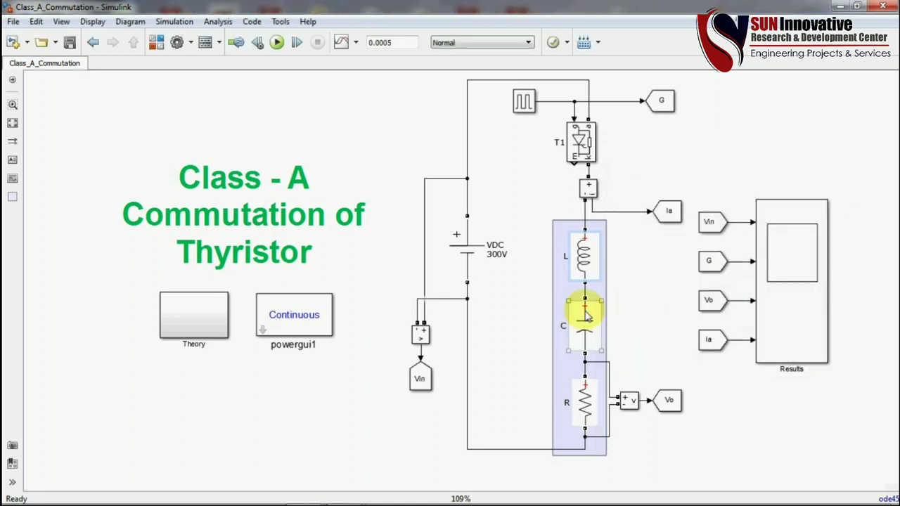
{"action": "double_click", "coordinate": [587, 317]}
{"action": "double_click", "coordinate": [673, 351]}
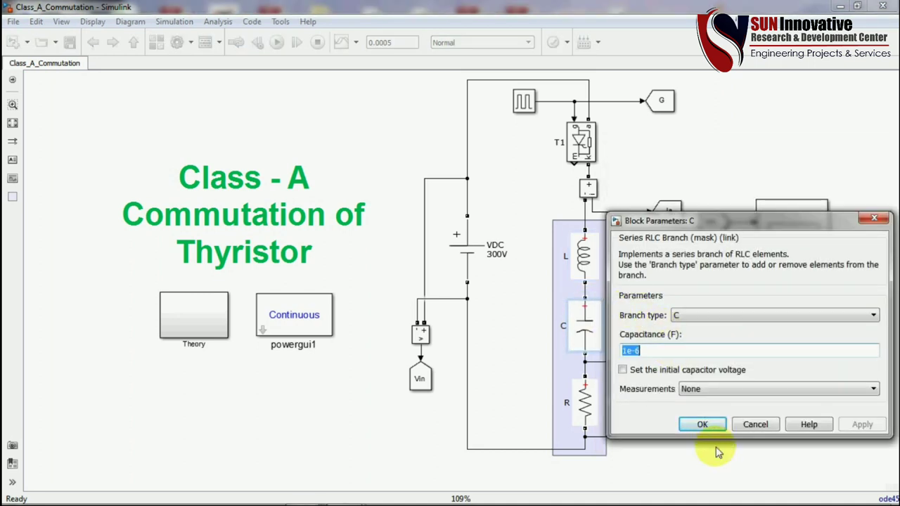
{"action": "left_click", "coordinate": [703, 425]}
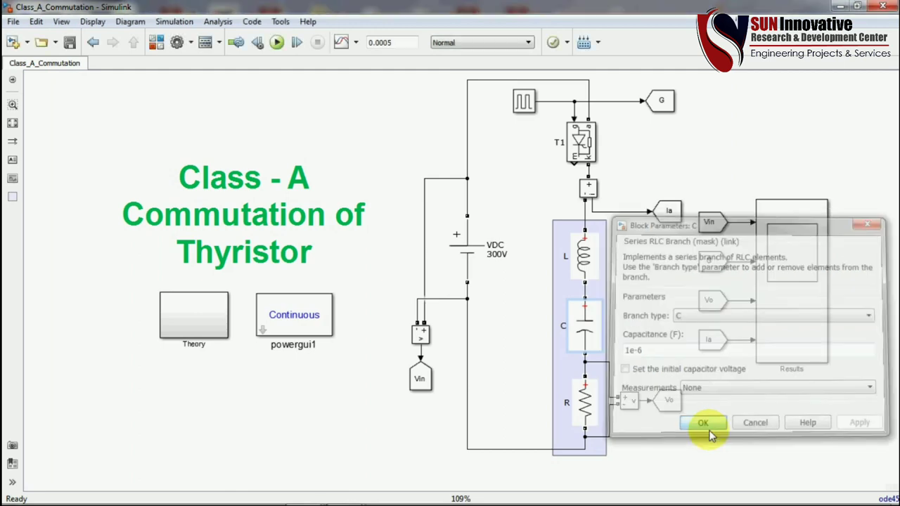
Check the resistance value in the parameters of load resistor R and close them.
{"action": "double_click", "coordinate": [588, 402]}
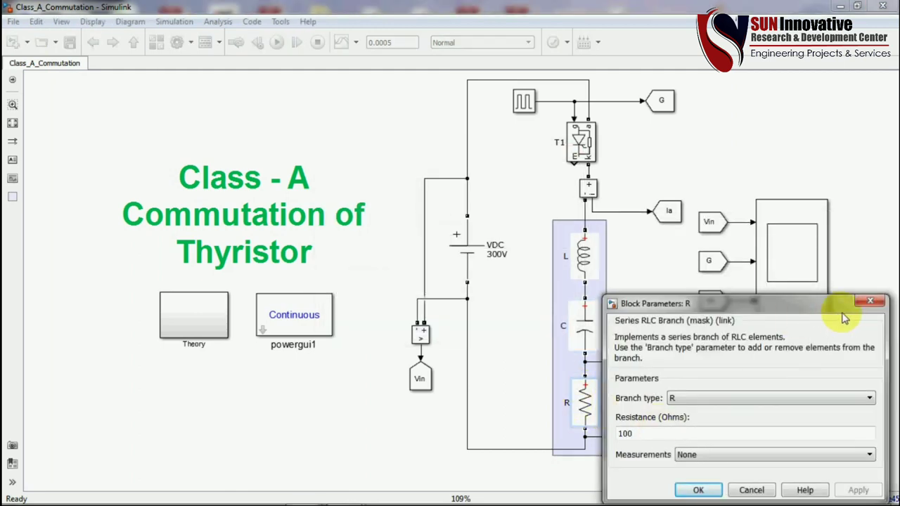
{"action": "left_click", "coordinate": [871, 301]}
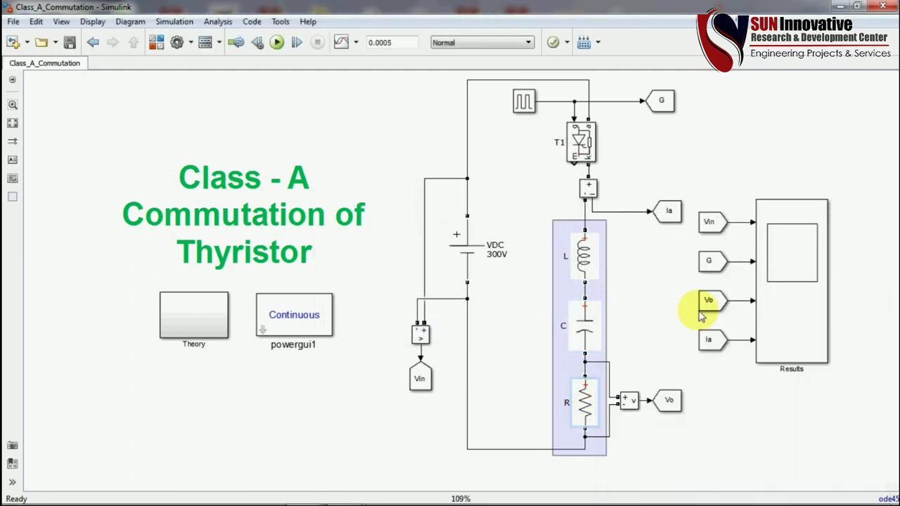
{"action": "left_click", "coordinate": [661, 273]}
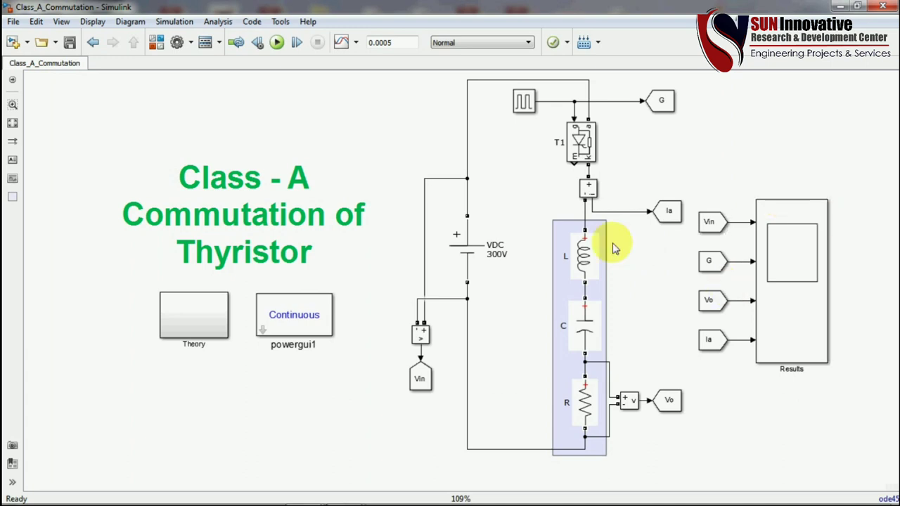
Run the simulation and view the input voltage, gate pulse, output voltage and output current waveforms in the Results scope.
{"action": "left_click", "coordinate": [277, 43]}
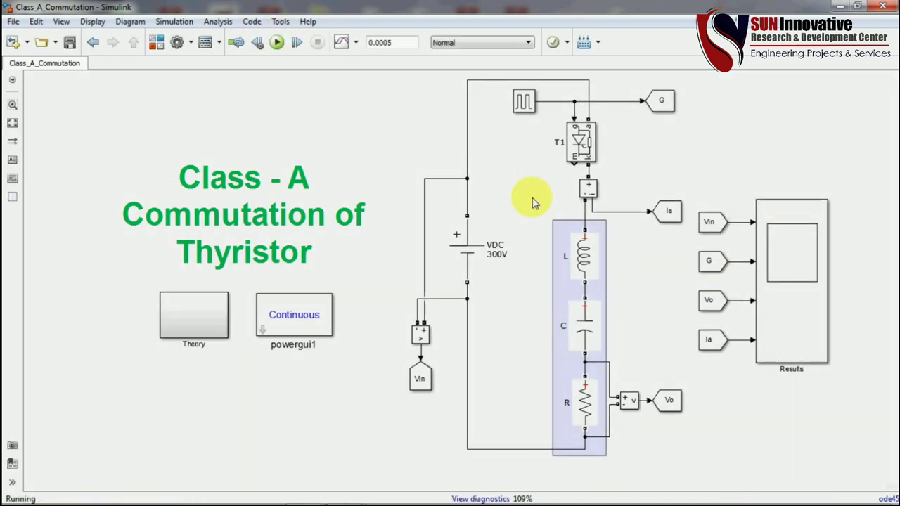
{"action": "left_click", "coordinate": [782, 274]}
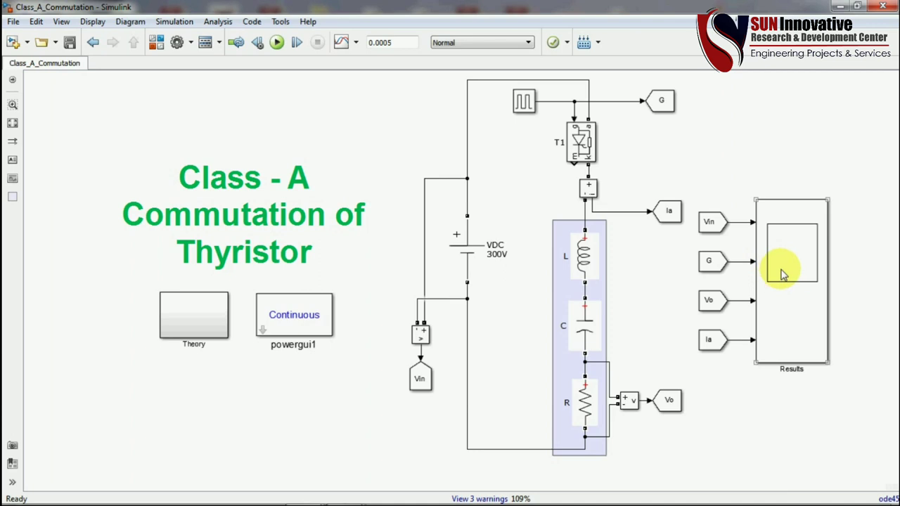
{"action": "double_click", "coordinate": [783, 275]}
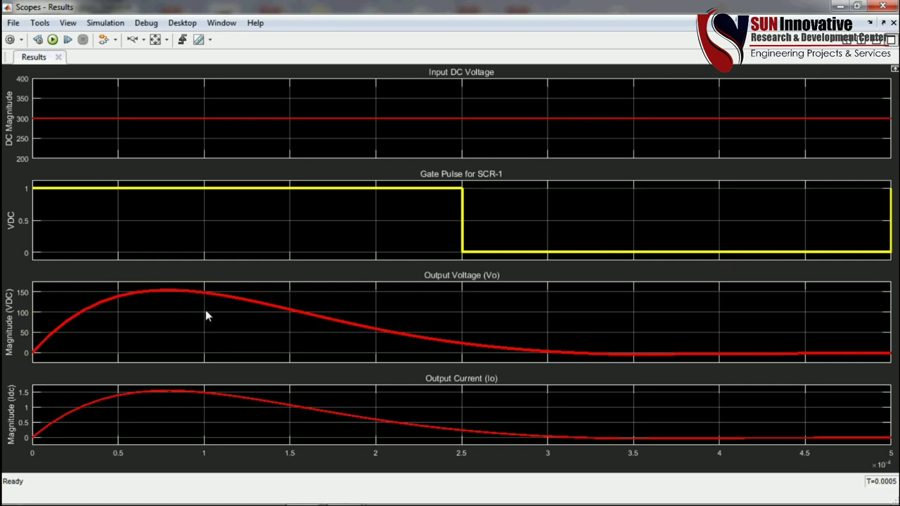
{"action": "left_click", "coordinate": [841, 7]}
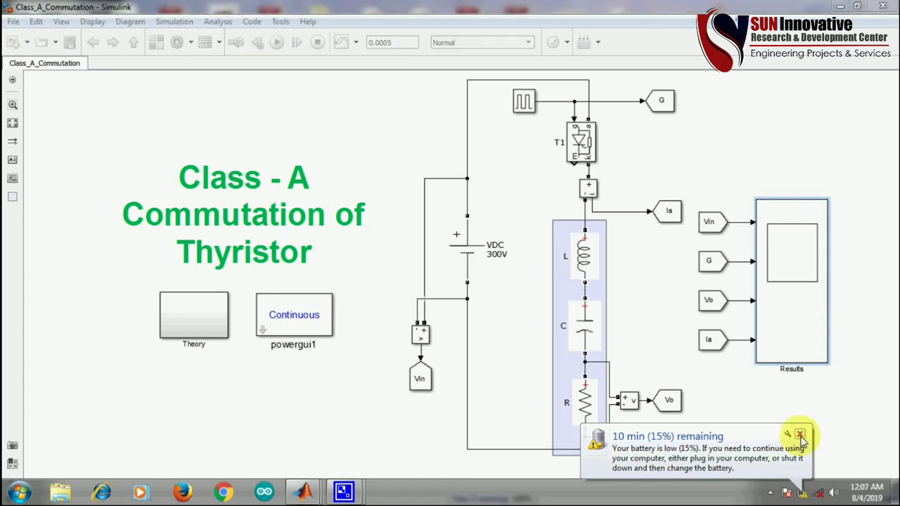
Dismiss the low-battery notification and review the waveforms in the Results scope again.
{"action": "left_click", "coordinate": [801, 436]}
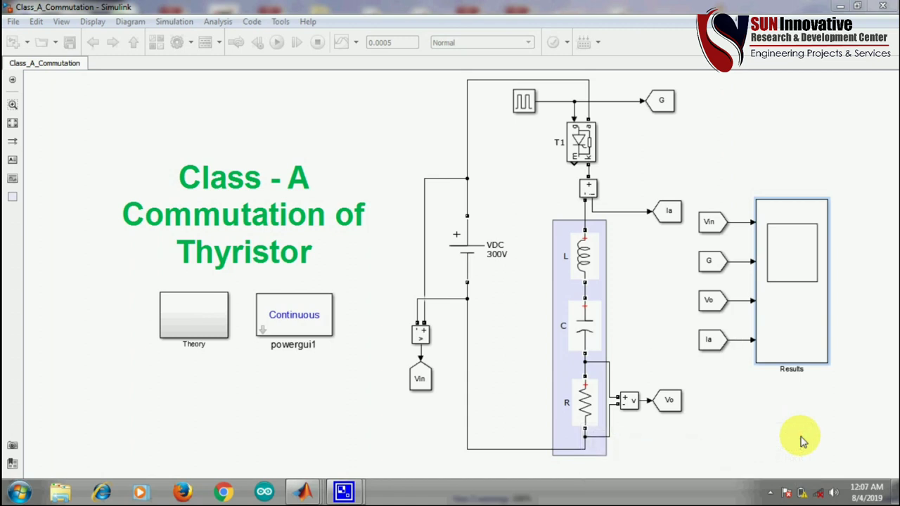
{"action": "left_click", "coordinate": [767, 315]}
{"action": "double_click", "coordinate": [785, 306]}
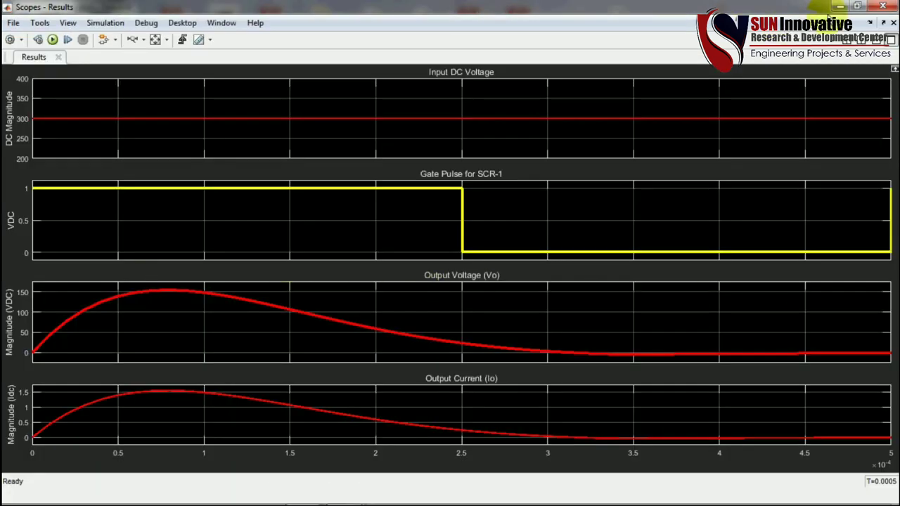
{"action": "left_click", "coordinate": [841, 5]}
Review the Theory subsystem's commutation circuits and waveforms, and close its window.
{"action": "left_click", "coordinate": [306, 274]}
{"action": "double_click", "coordinate": [215, 310]}
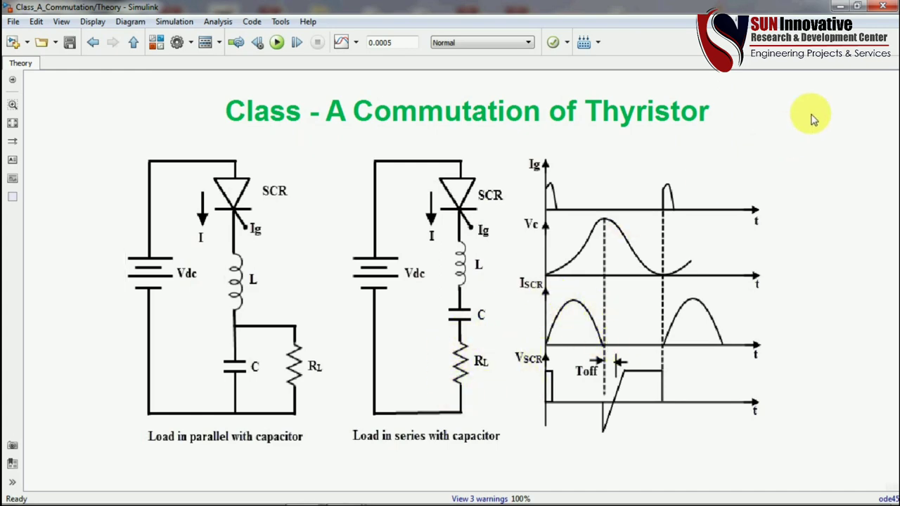
{"action": "left_click", "coordinate": [884, 6]}
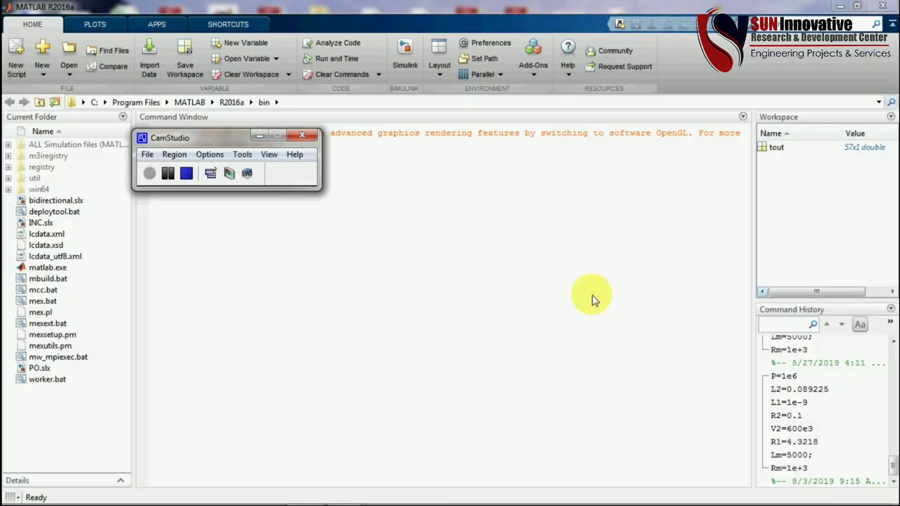
Bring the Class_A_Commutation model back into view and open its Theory subsystem.
{"action": "mouse_move", "coordinate": [402, 496]}
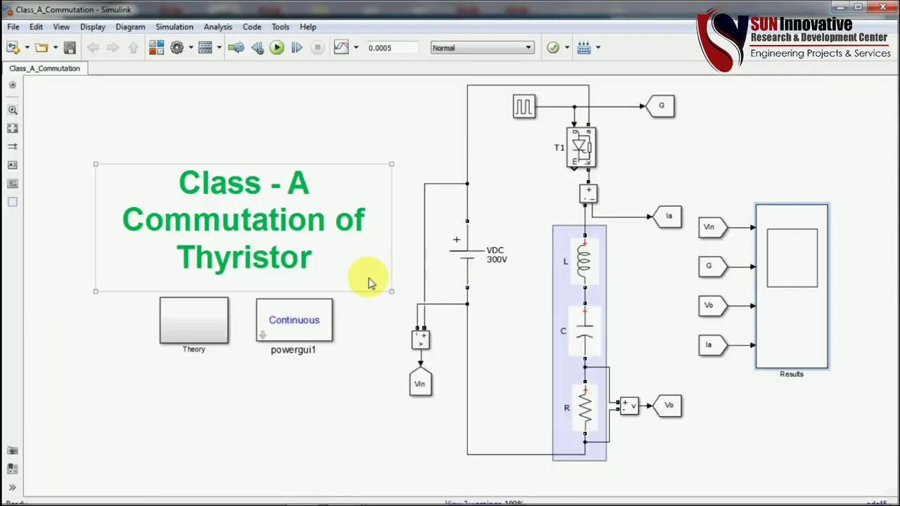
{"action": "double_click", "coordinate": [207, 331]}
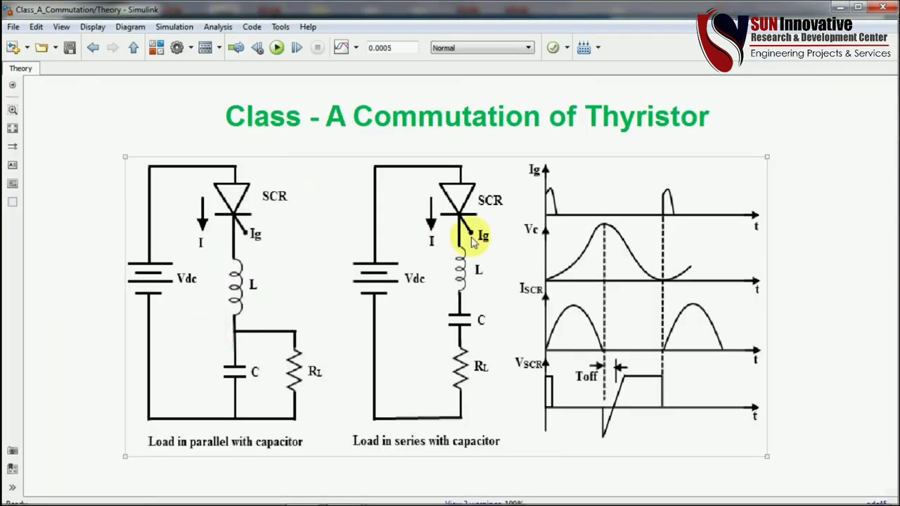
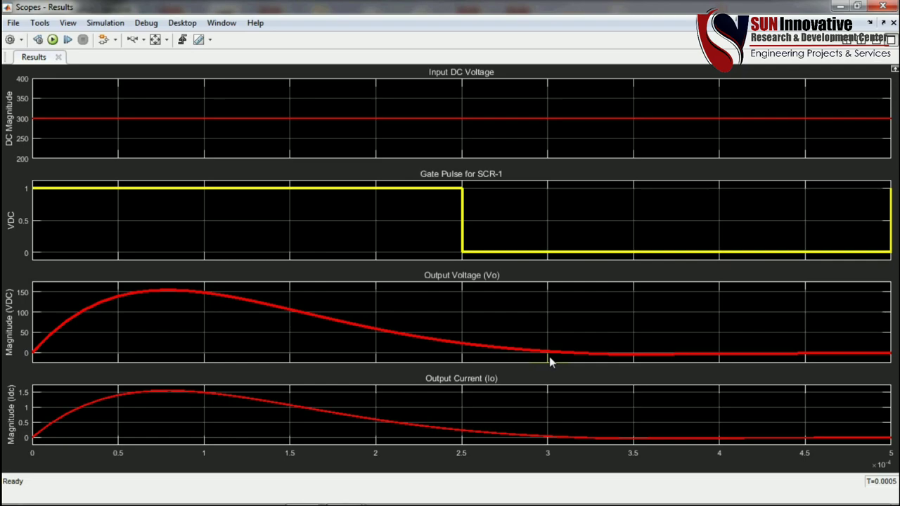
Close the Results scope and examine the inductor, capacitor and resistor of the series load branch.
{"action": "left_click", "coordinate": [890, 6]}
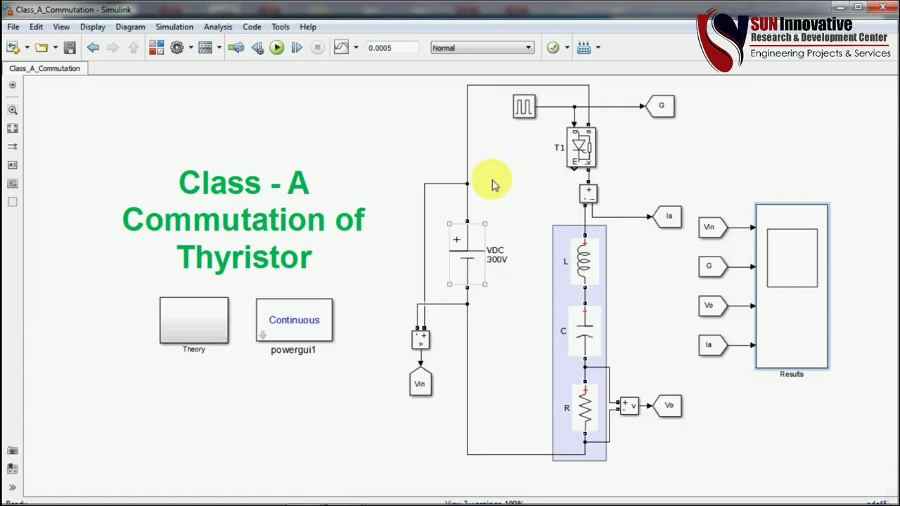
{"action": "left_click", "coordinate": [583, 334]}
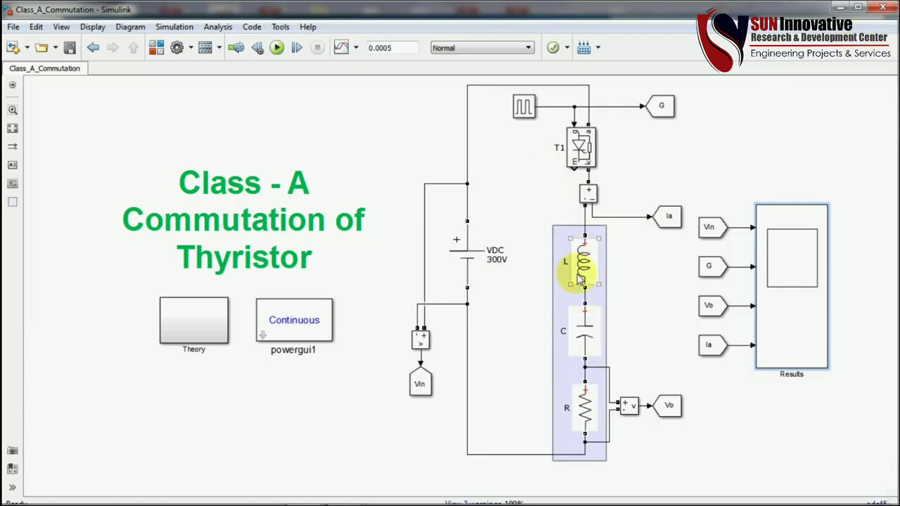
{"action": "left_click", "coordinate": [509, 331]}
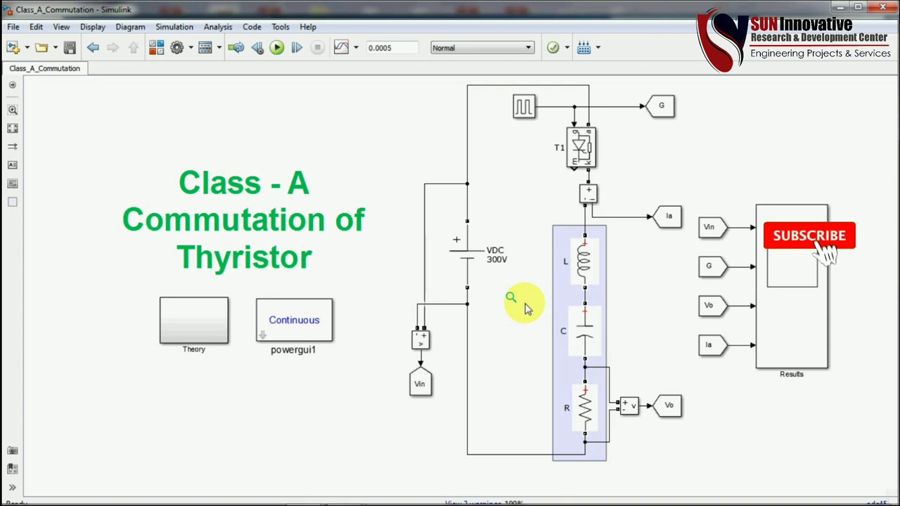
{"action": "left_click", "coordinate": [586, 405]}
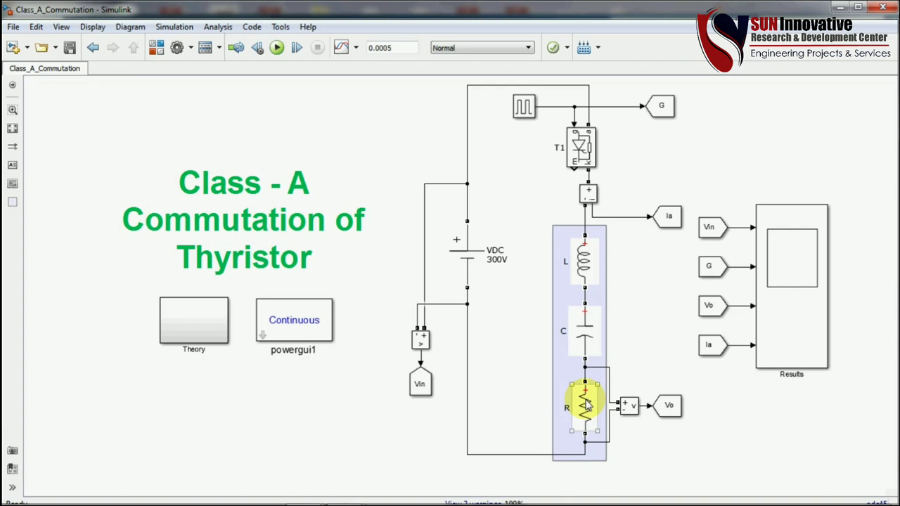
{"action": "left_click", "coordinate": [581, 312]}
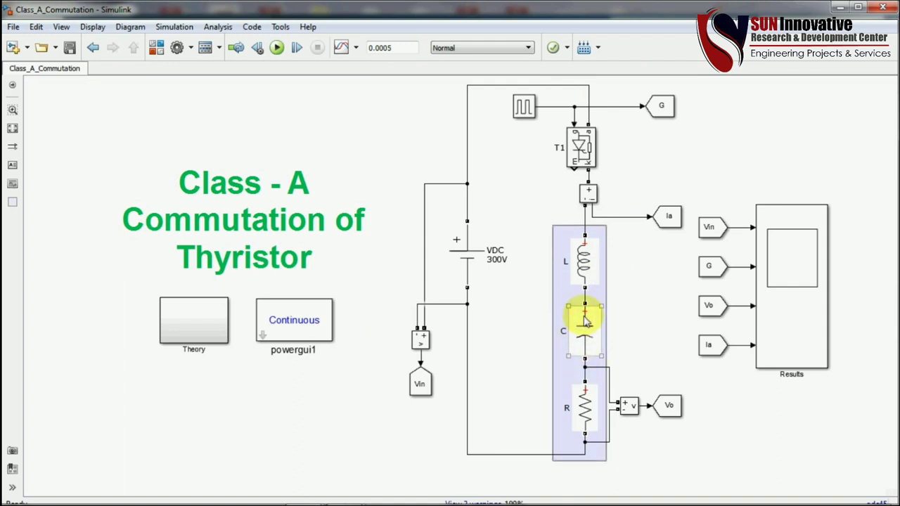
{"action": "left_click", "coordinate": [587, 320]}
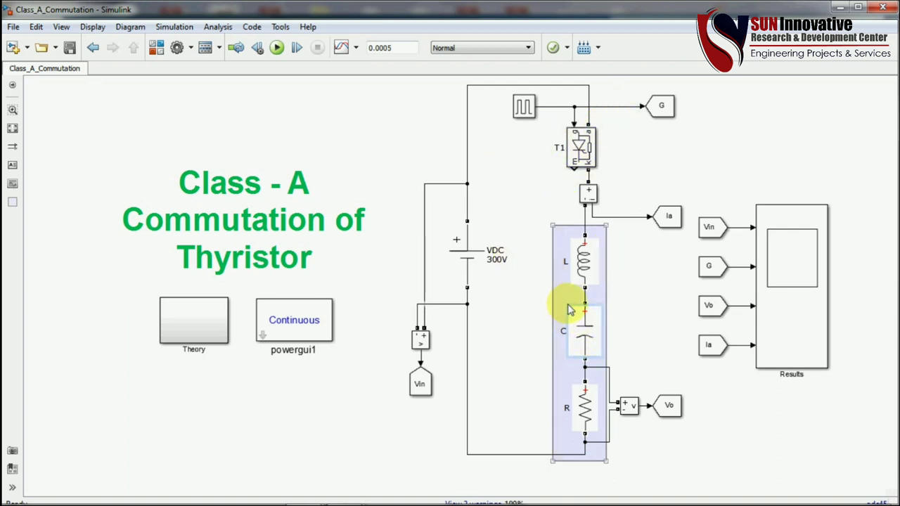
{"action": "left_click", "coordinate": [602, 352]}
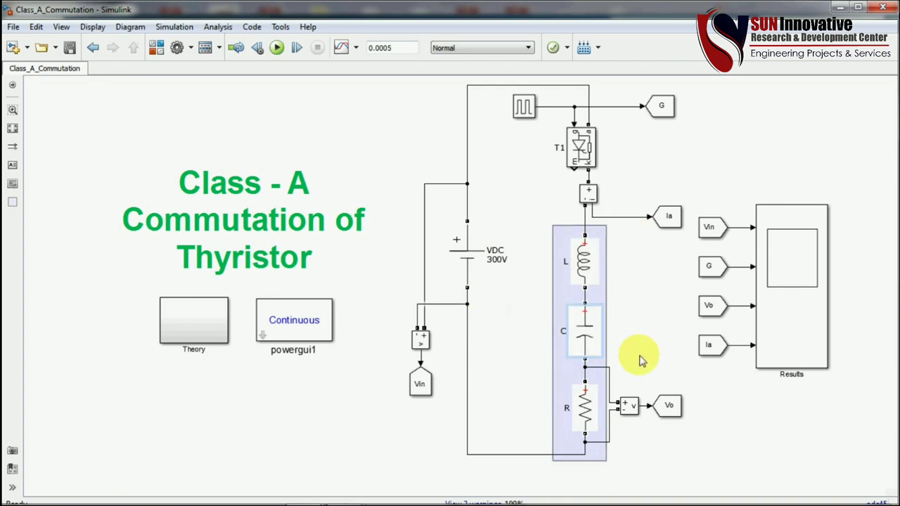